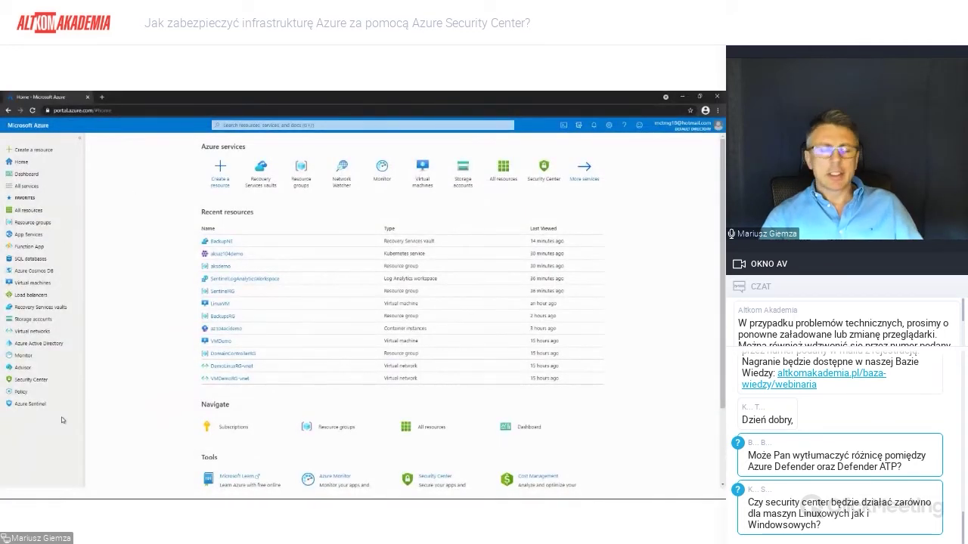
Step: Open Security Center's pricing and settings, then the security policy of the Azure Pass do 28.04.2021 subscription
{"action": "left_click", "coordinate": [32, 379]}
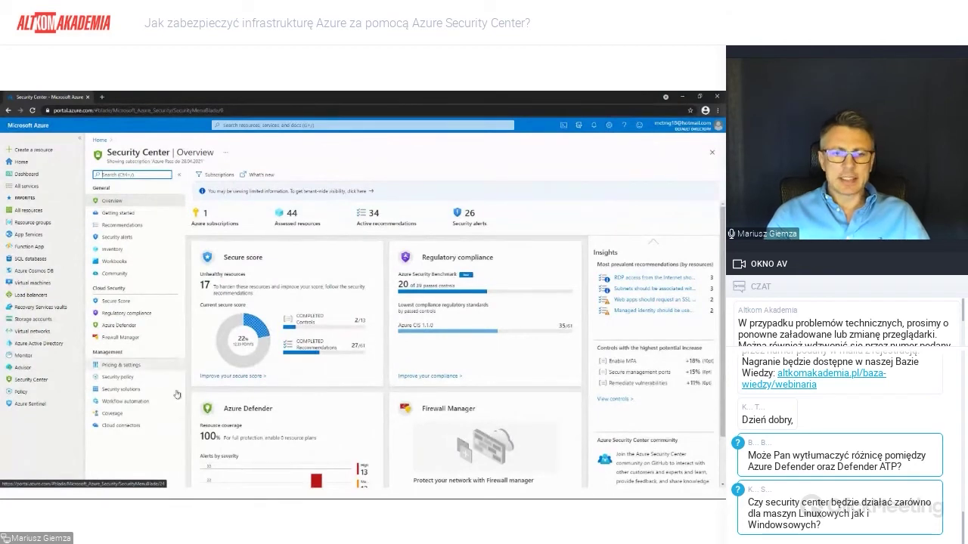
{"action": "left_click", "coordinate": [125, 366]}
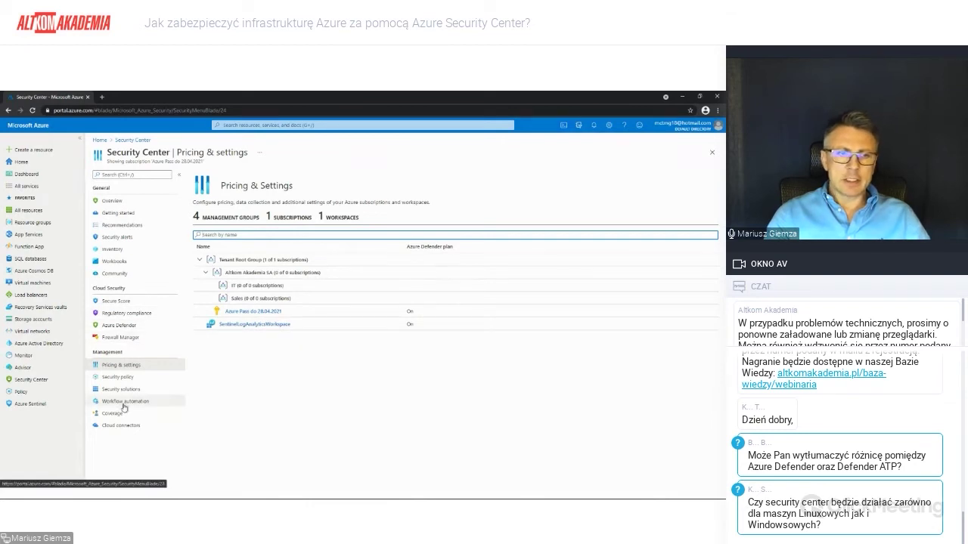
{"action": "left_click", "coordinate": [107, 377]}
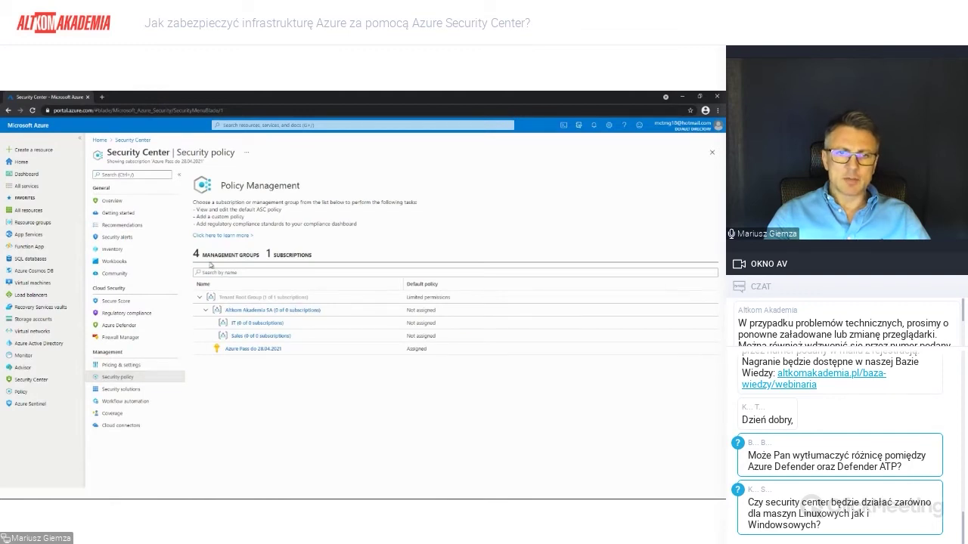
{"action": "left_click", "coordinate": [244, 349]}
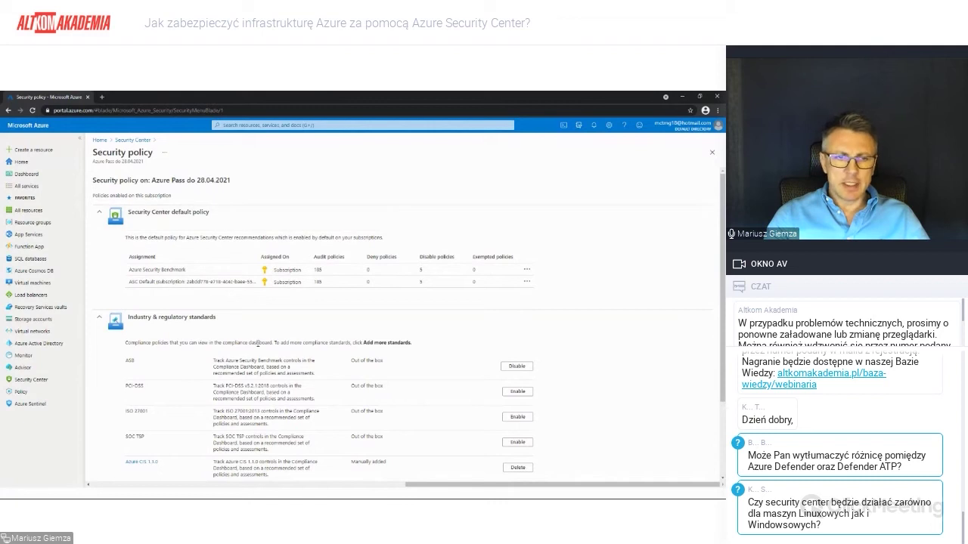
Step: Review the subscription's industry and regulatory standards and open the list of further compliance standards that can be added
{"action": "scroll", "coordinate": [258, 342], "scroll_direction": "down", "scroll_amount": 3}
{"action": "scroll", "coordinate": [227, 338], "scroll_direction": "up", "scroll_amount": 3}
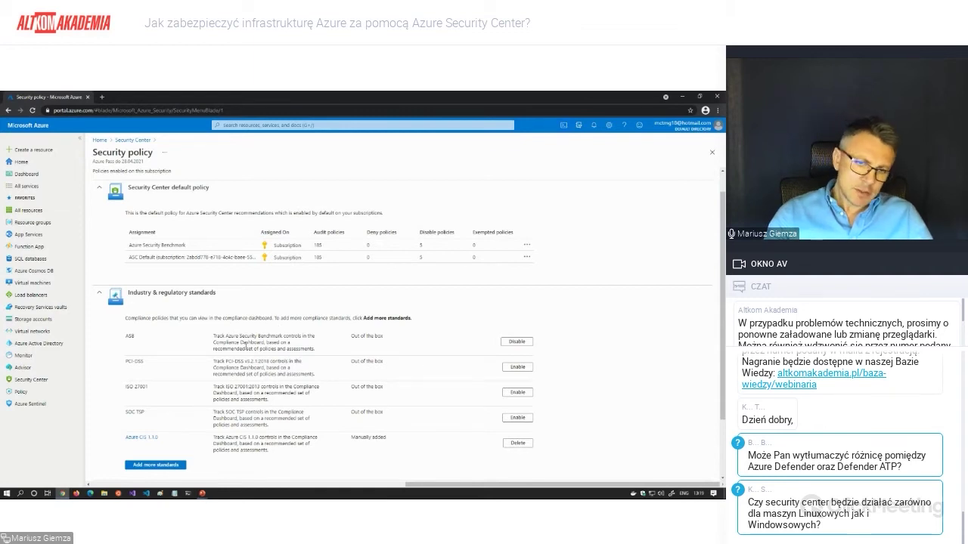
{"action": "scroll", "coordinate": [248, 346], "scroll_direction": "down", "scroll_amount": 2}
{"action": "scroll", "coordinate": [248, 349], "scroll_direction": "up", "scroll_amount": 1}
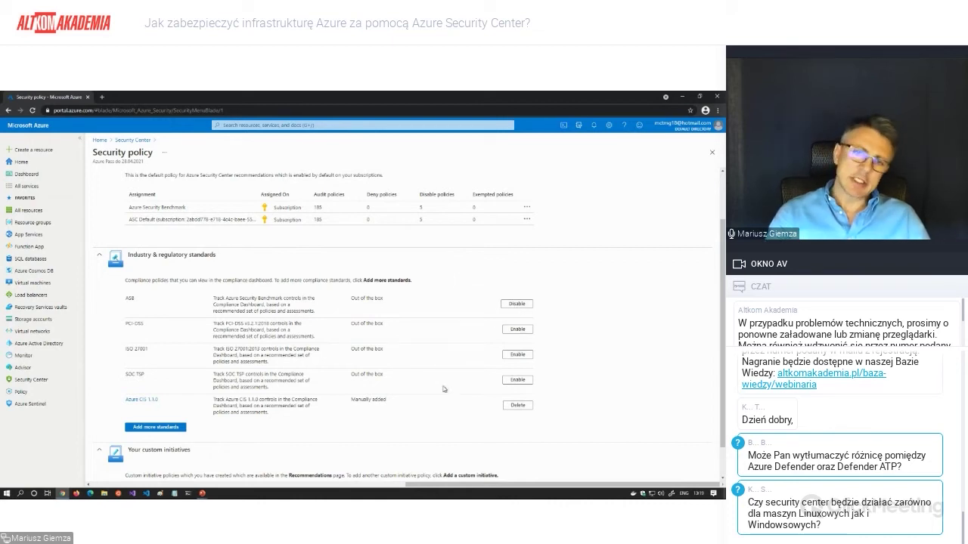
{"action": "left_click", "coordinate": [175, 426]}
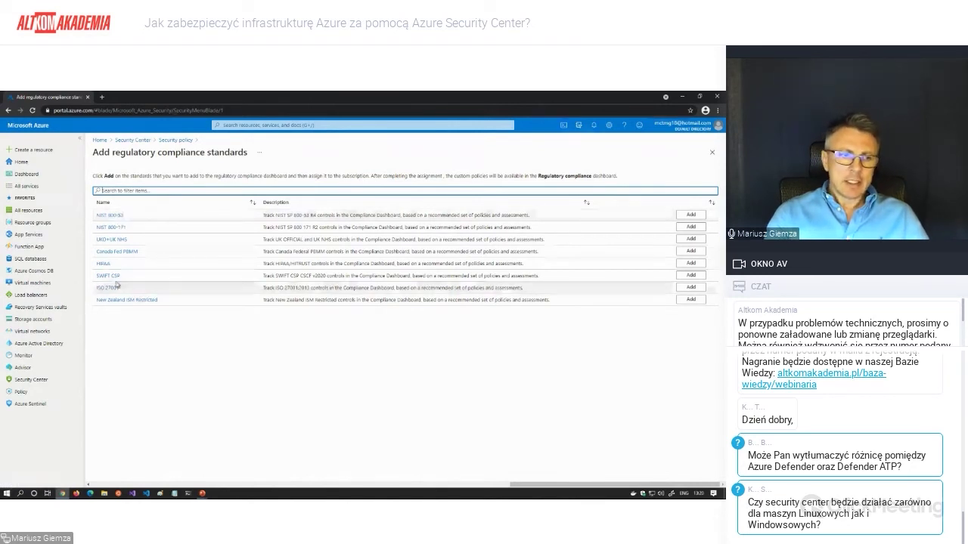
Step: Open Azure Policy and review the subscription's assignments and their compliance overview
{"action": "left_click", "coordinate": [21, 392]}
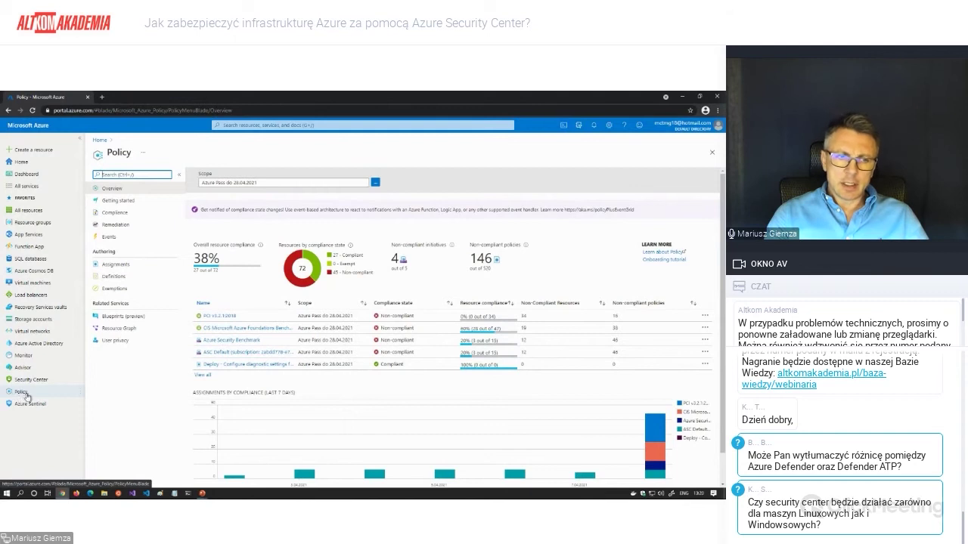
{"action": "left_click", "coordinate": [117, 265]}
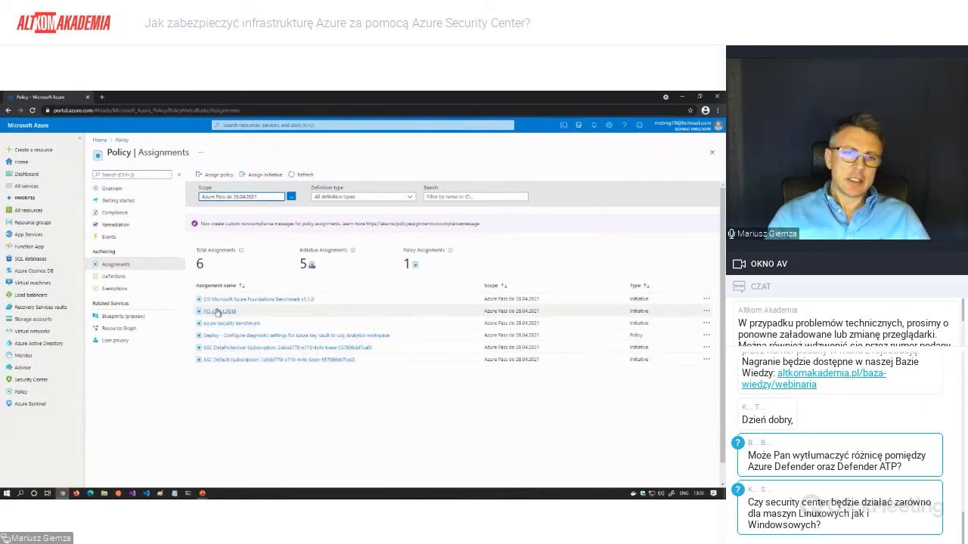
{"action": "left_click", "coordinate": [108, 213]}
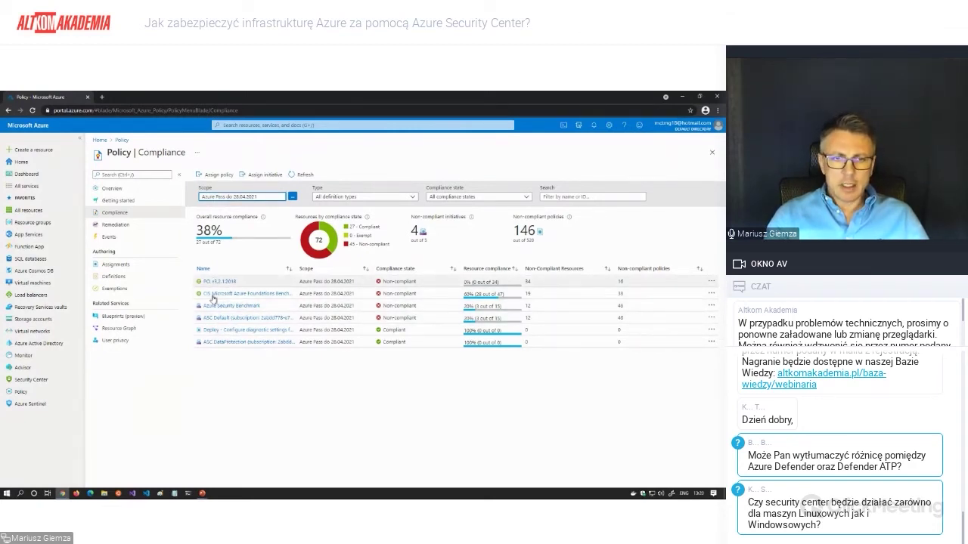
Step: Examine the CIS Microsoft Azure Foundations Benchmark v1.1.0 compliance and open its "Monitor OS Vulnerabilities" control
{"action": "left_click", "coordinate": [215, 294]}
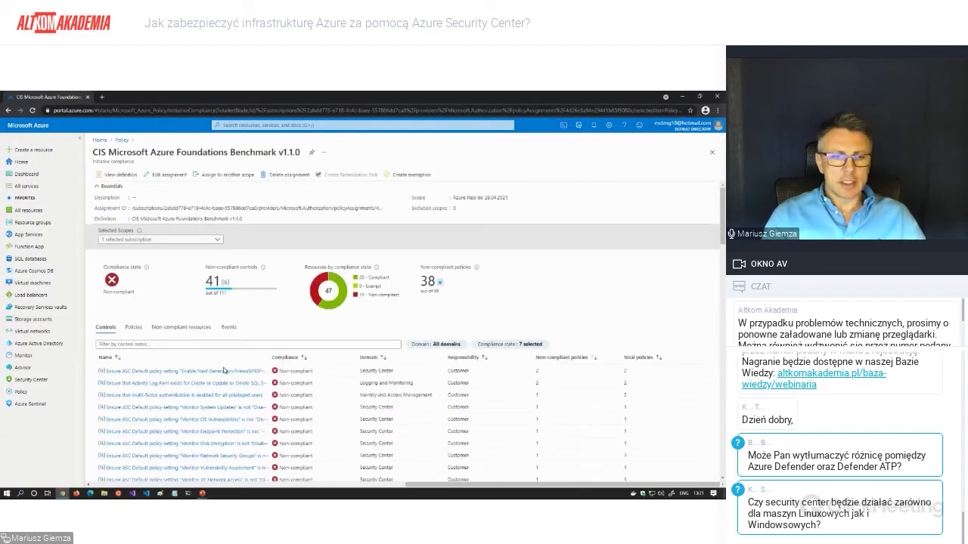
{"action": "scroll", "coordinate": [206, 379], "scroll_direction": "down", "scroll_amount": 2}
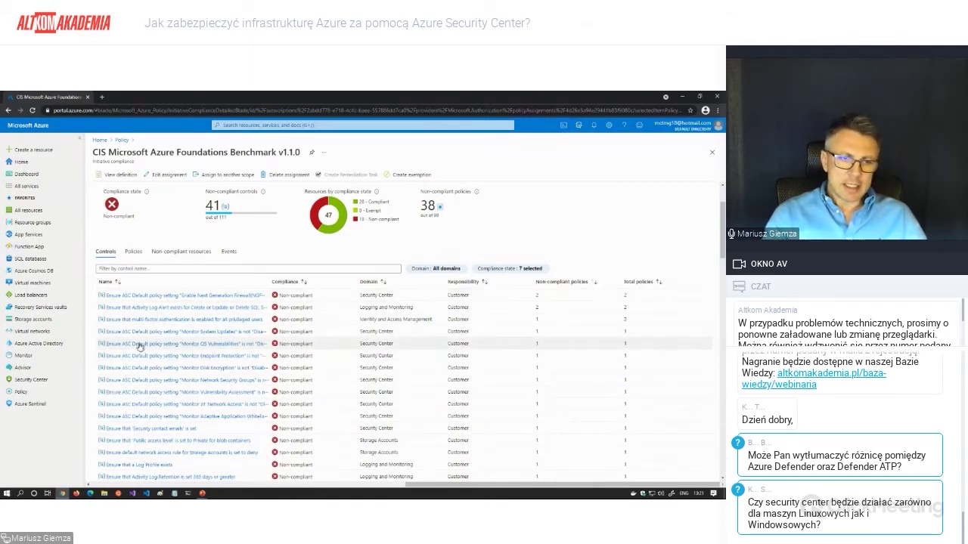
{"action": "left_click", "coordinate": [192, 347]}
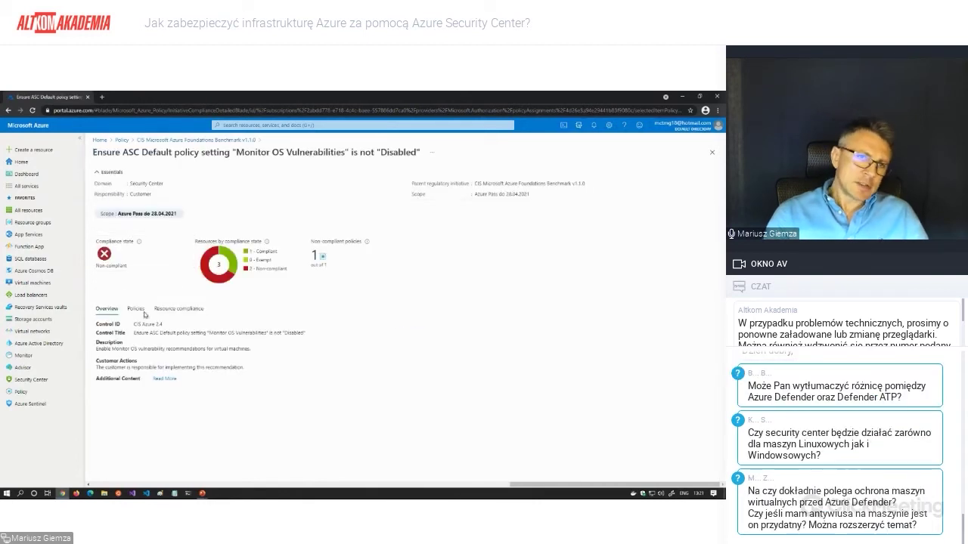
{"action": "mouse_move", "coordinate": [139, 242]}
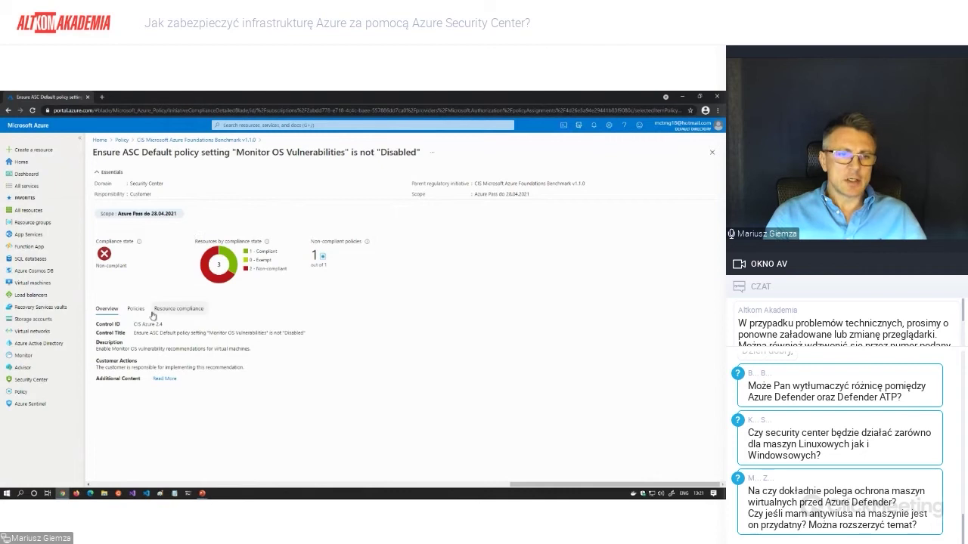
Step: Switch to the PowerPoint slide show and advance to the "Rekomendacje Security Center" slide
{"action": "left_click", "coordinate": [202, 493]}
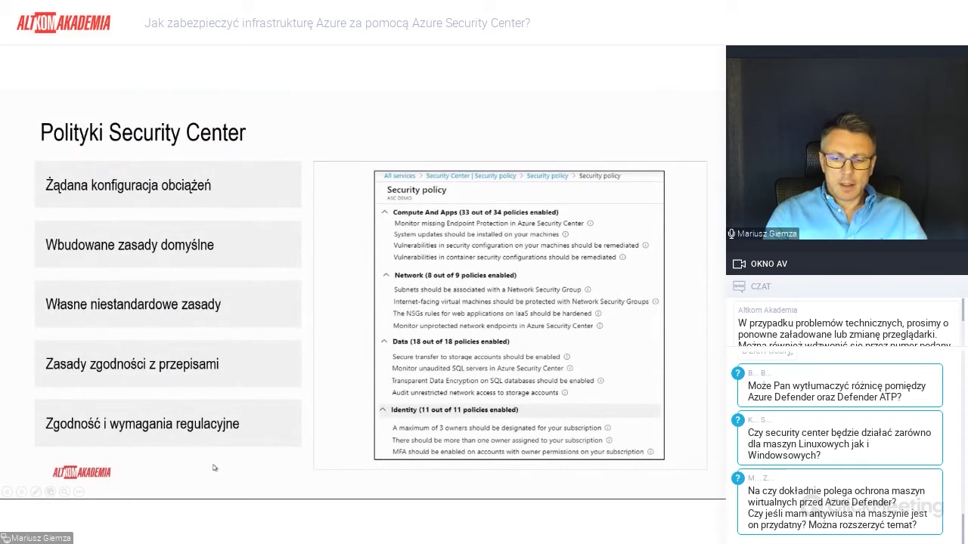
{"action": "key", "text": "Right"}
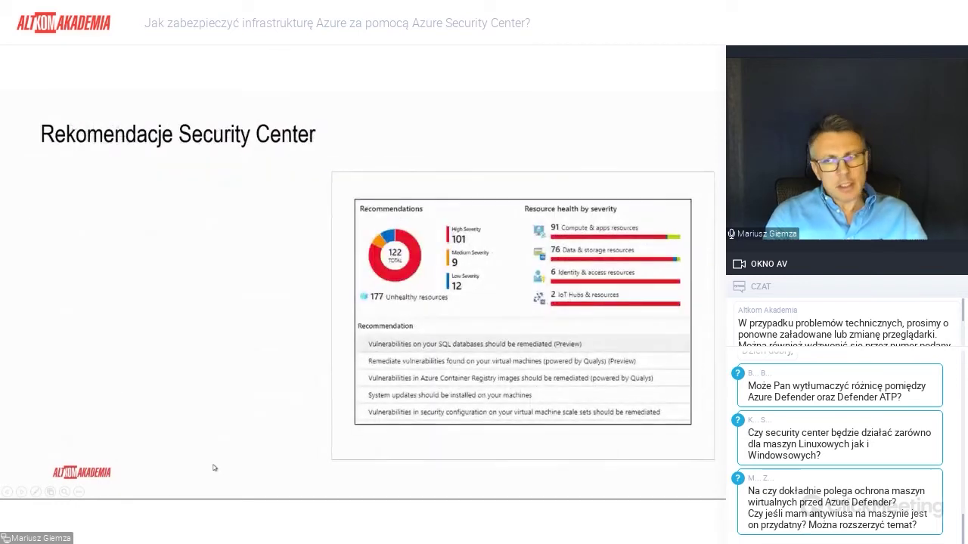
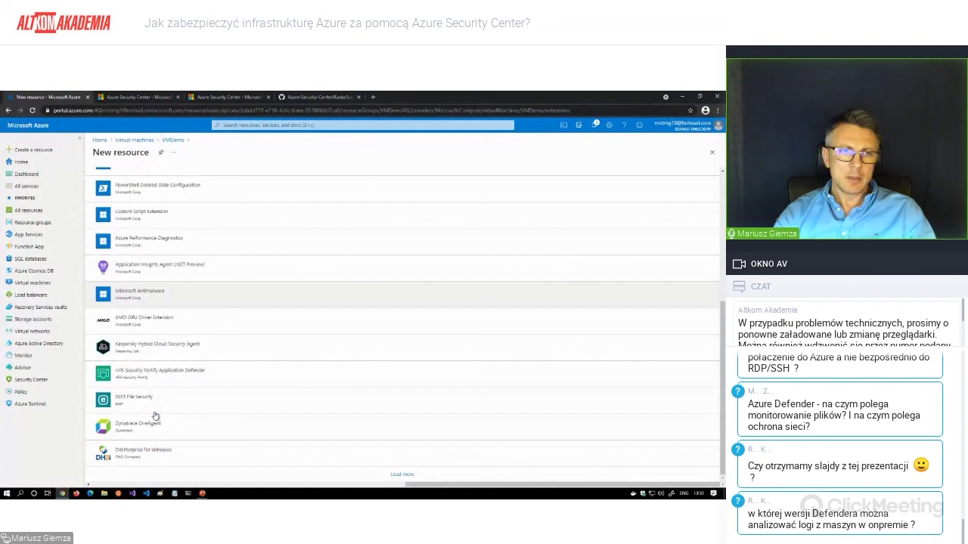
Step: Return to the virtual machines list and open the extensions of the Zbackupu machine
{"action": "left_click", "coordinate": [134, 140]}
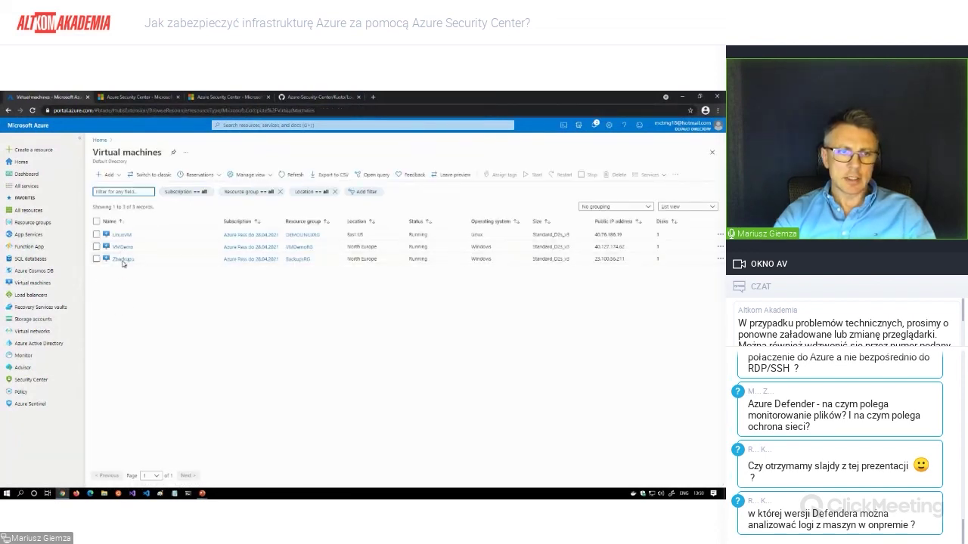
{"action": "left_click", "coordinate": [122, 258]}
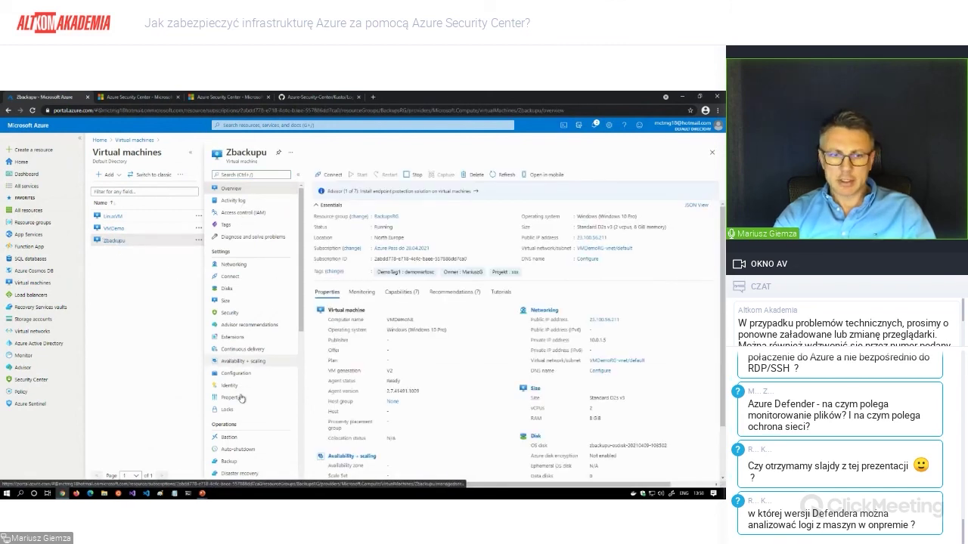
{"action": "scroll", "coordinate": [241, 408], "scroll_direction": "down", "scroll_amount": 4}
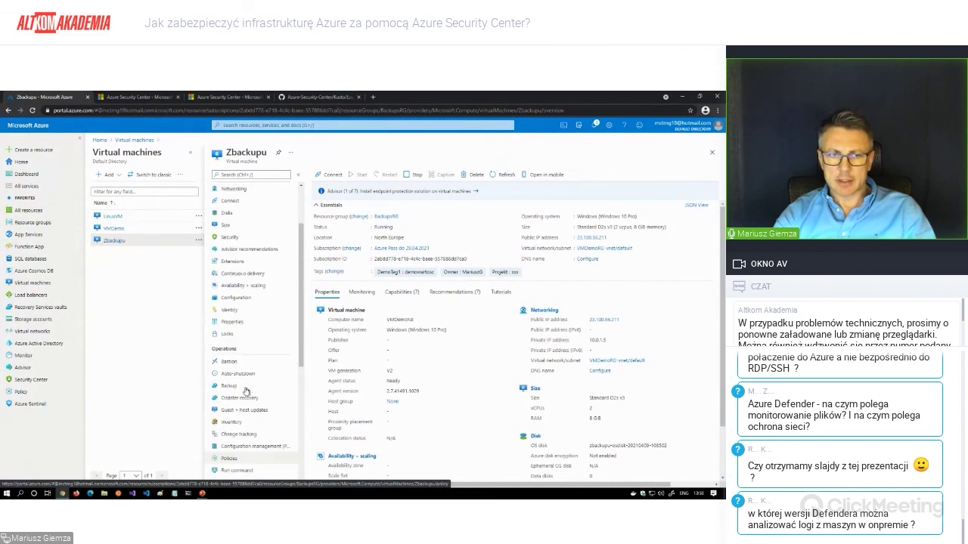
{"action": "scroll", "coordinate": [236, 272], "scroll_direction": "up", "scroll_amount": 2}
{"action": "left_click", "coordinate": [234, 261]}
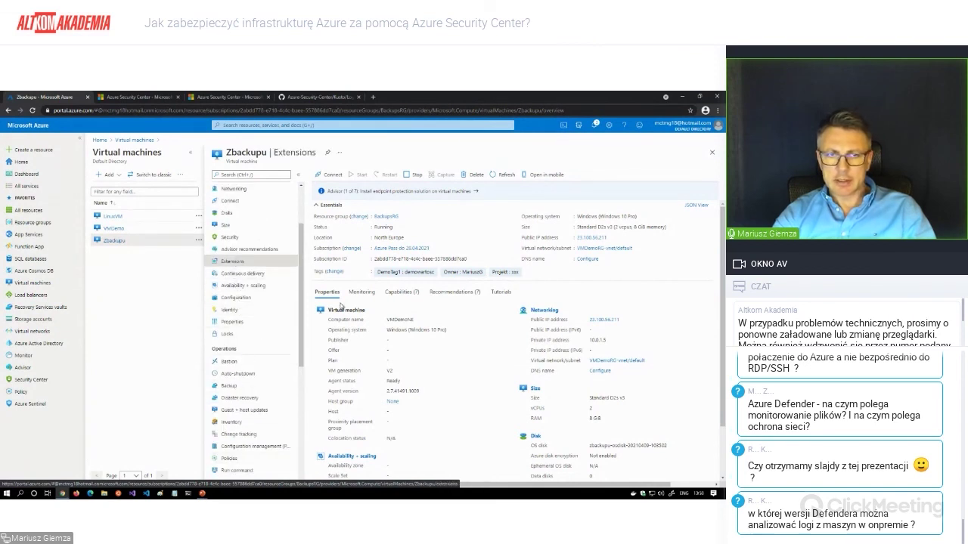
Step: Show VMDemo's installed extensions and browse the catalogue of extensions that can be added, including Microsoft Antimalware and ESET File Security
{"action": "left_click", "coordinate": [113, 217]}
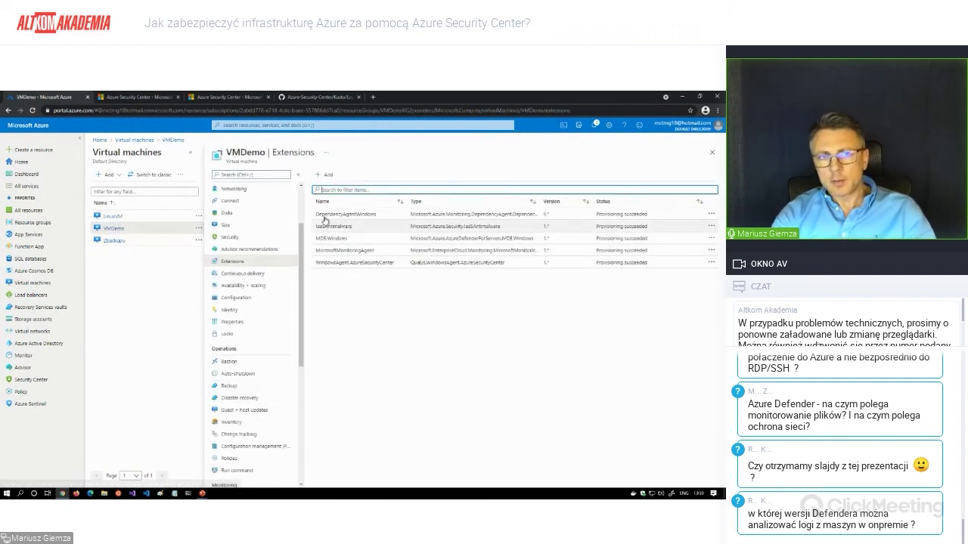
{"action": "left_click", "coordinate": [324, 175]}
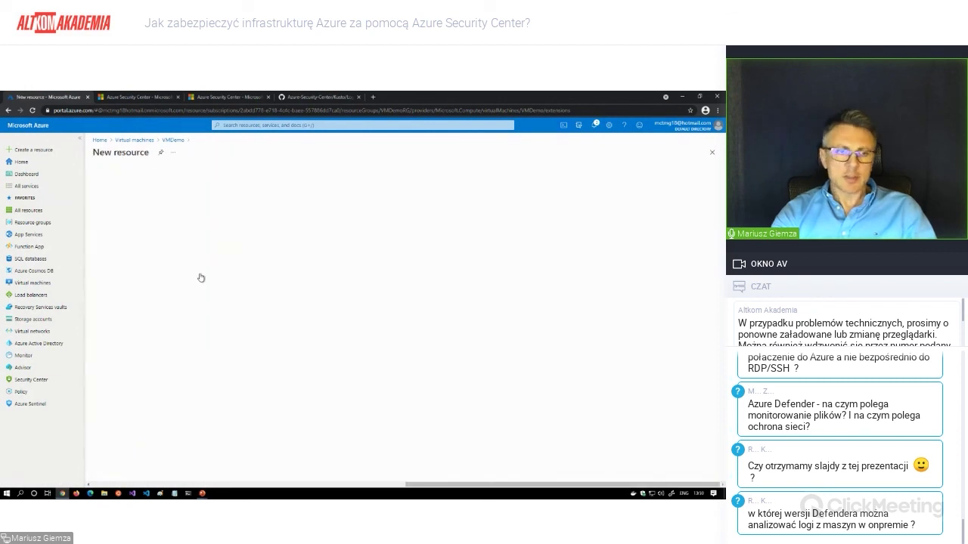
{"action": "scroll", "coordinate": [190, 378], "scroll_direction": "down", "scroll_amount": 3}
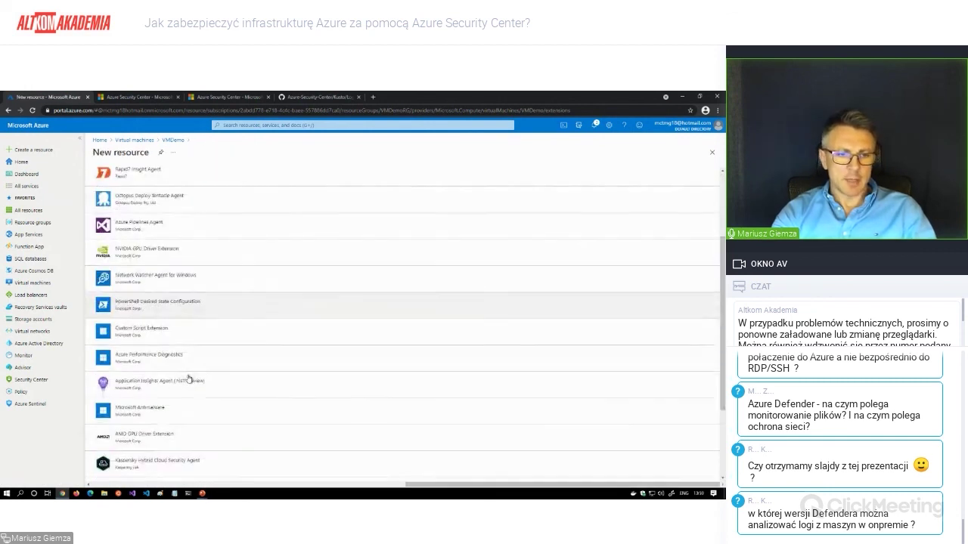
{"action": "left_click", "coordinate": [155, 416]}
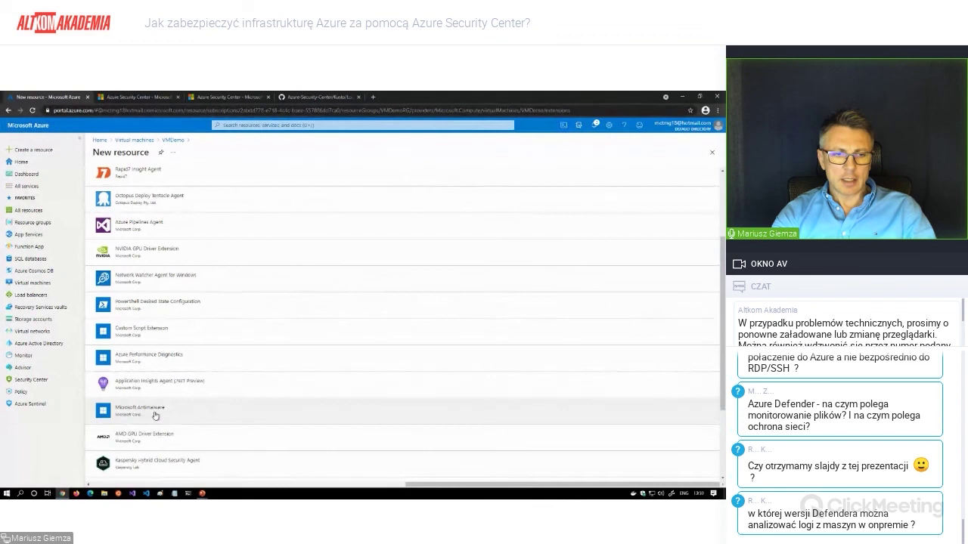
{"action": "scroll", "coordinate": [154, 415], "scroll_direction": "down", "scroll_amount": 3}
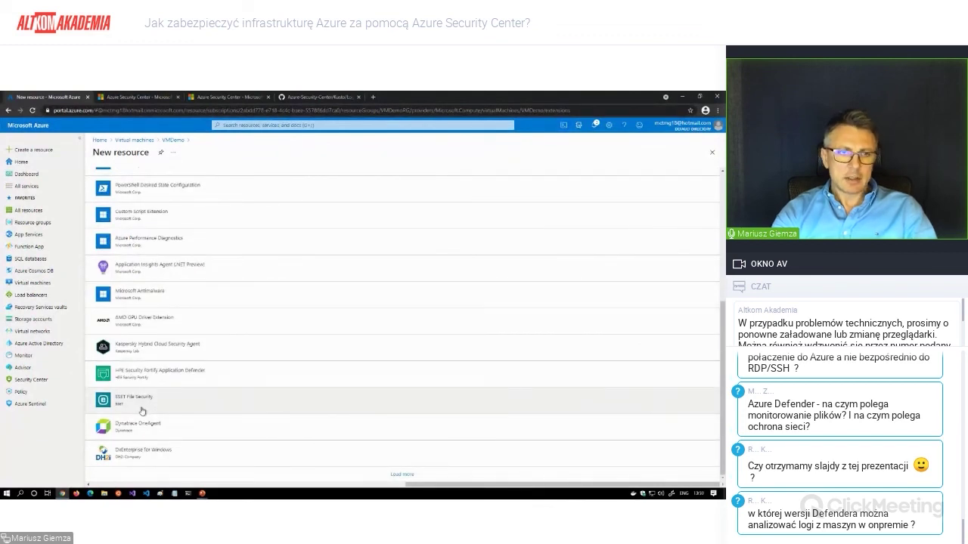
{"action": "scroll", "coordinate": [143, 412], "scroll_direction": "up", "scroll_amount": 6}
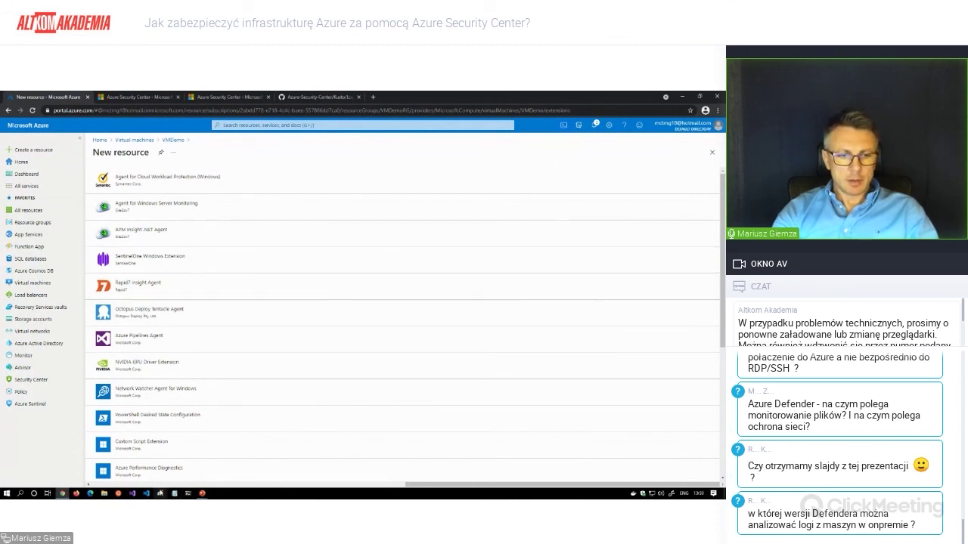
Step: Switch to the AzureSecurityCenter presentation in PowerPoint and start the slide show from the "O mnie" slide
{"action": "mouse_move", "coordinate": [203, 493]}
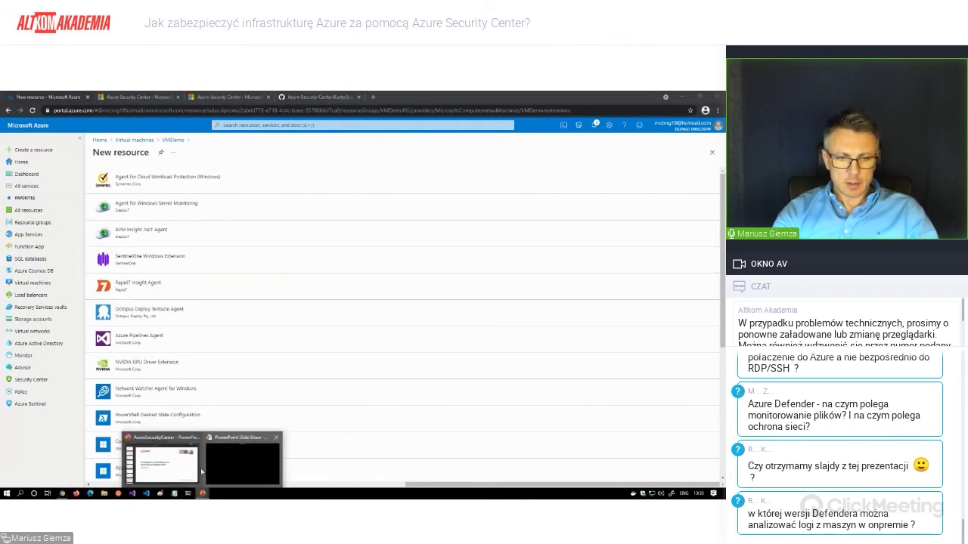
{"action": "left_click", "coordinate": [161, 463]}
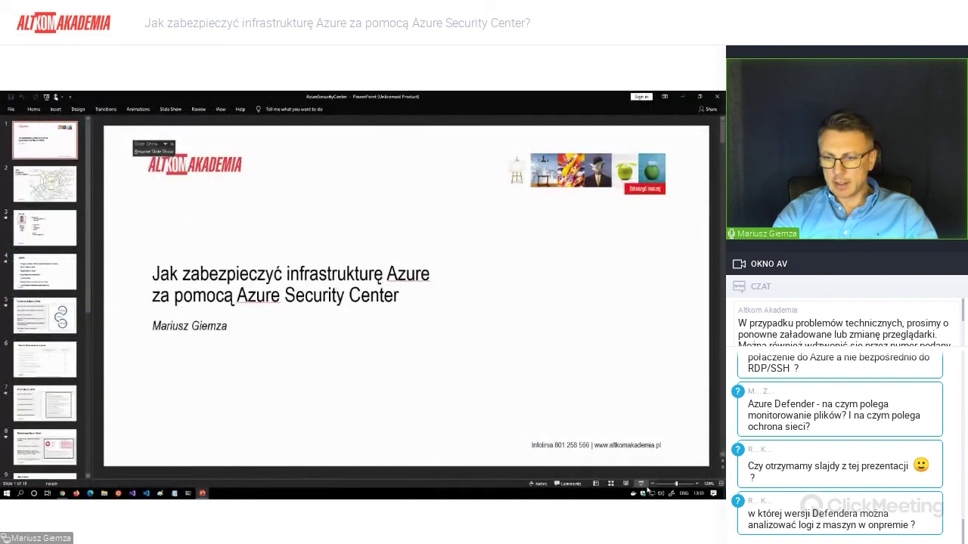
{"action": "key", "text": "End"}
{"action": "scroll", "coordinate": [393, 364], "scroll_direction": "up", "scroll_amount": 4}
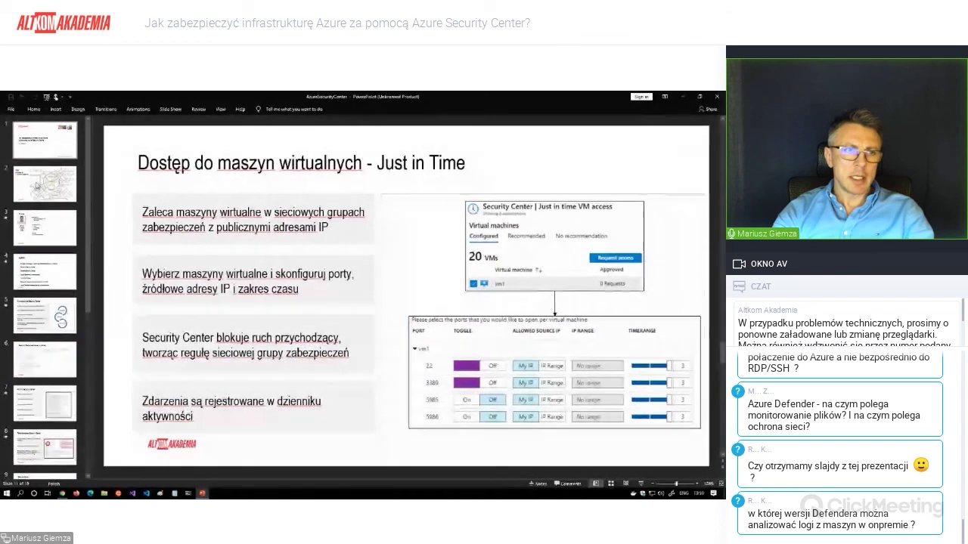
{"action": "scroll", "coordinate": [198, 285], "scroll_direction": "up", "scroll_amount": 8}
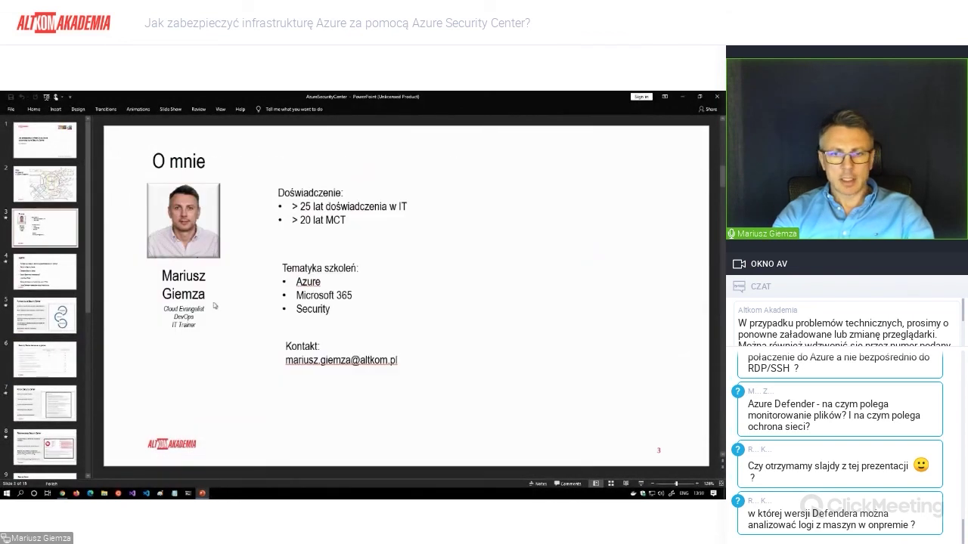
{"action": "left_click", "coordinate": [640, 483]}
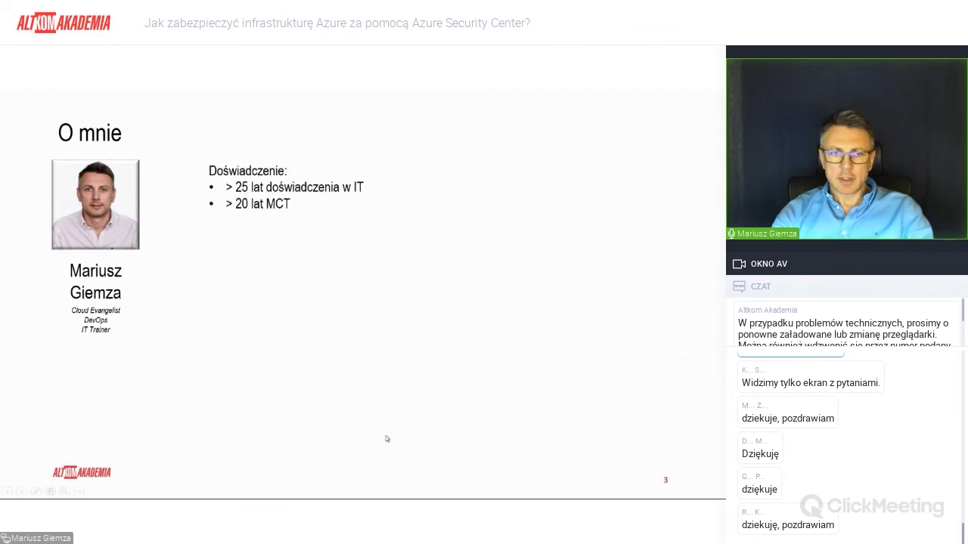